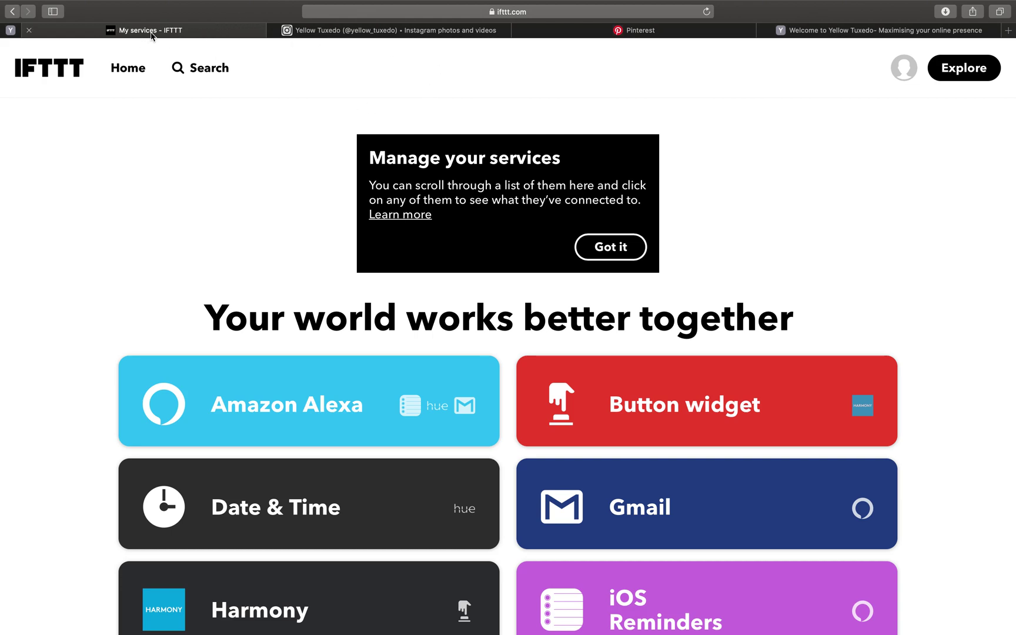
- Review the yellow_tuxedo Instagram profile and the Yellow Tuxedo Pinterest profile in the browser
click(355, 12)
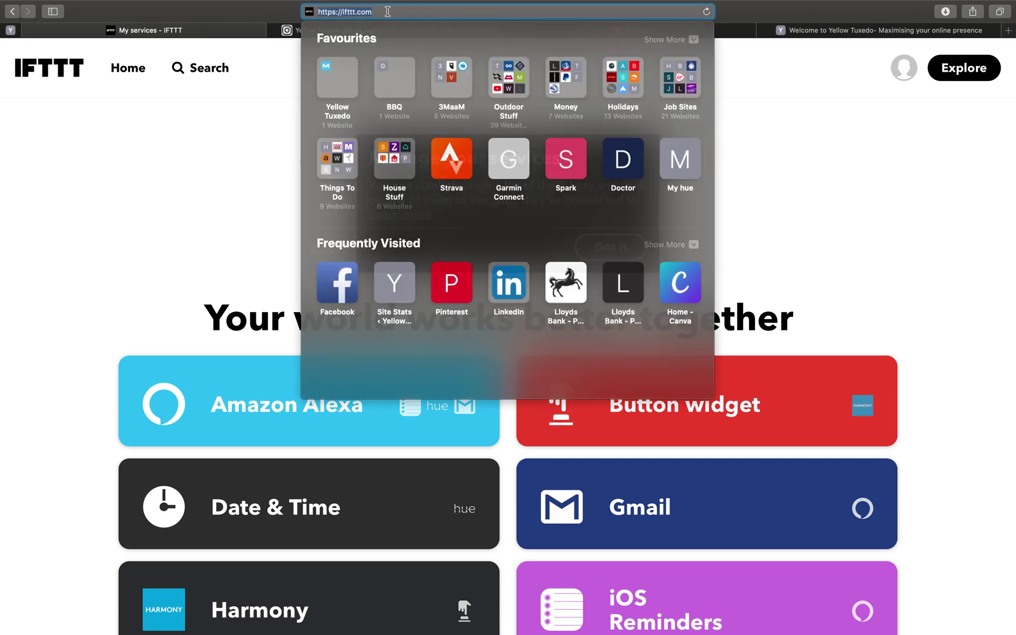
click(251, 132)
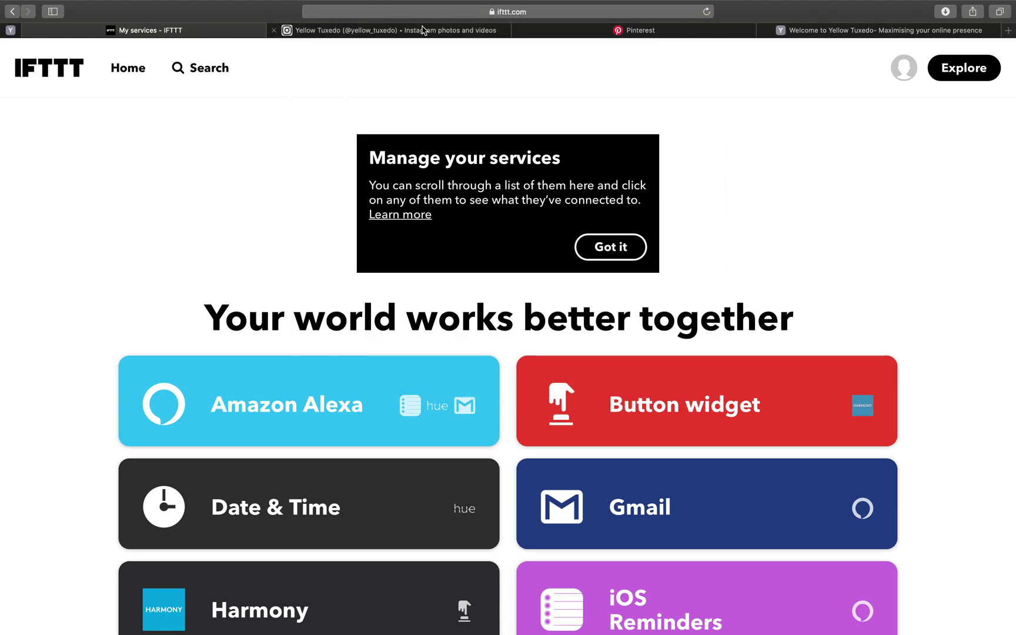
click(417, 32)
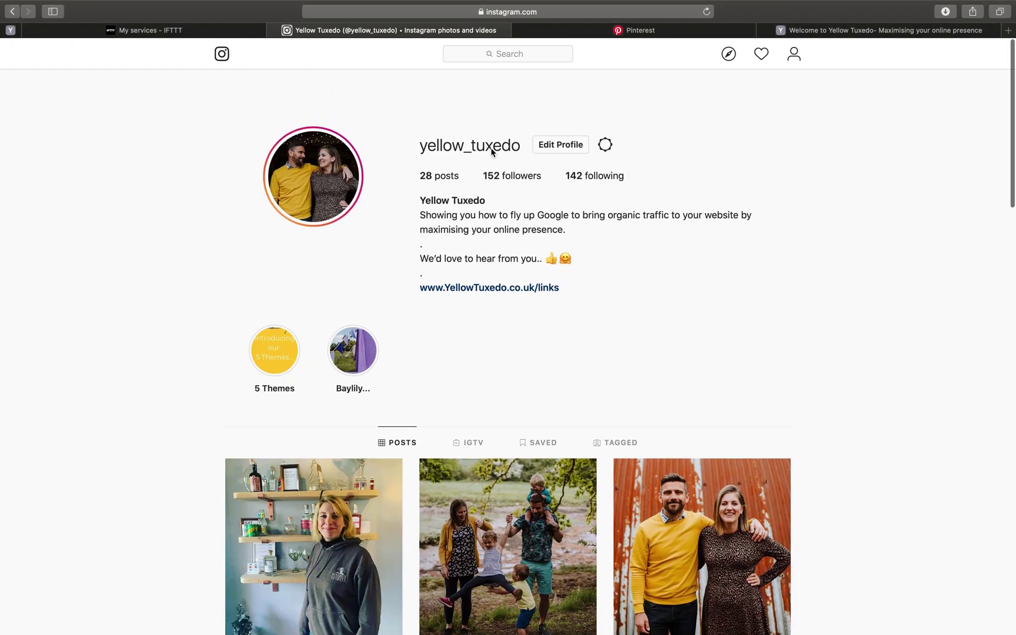
click(564, 32)
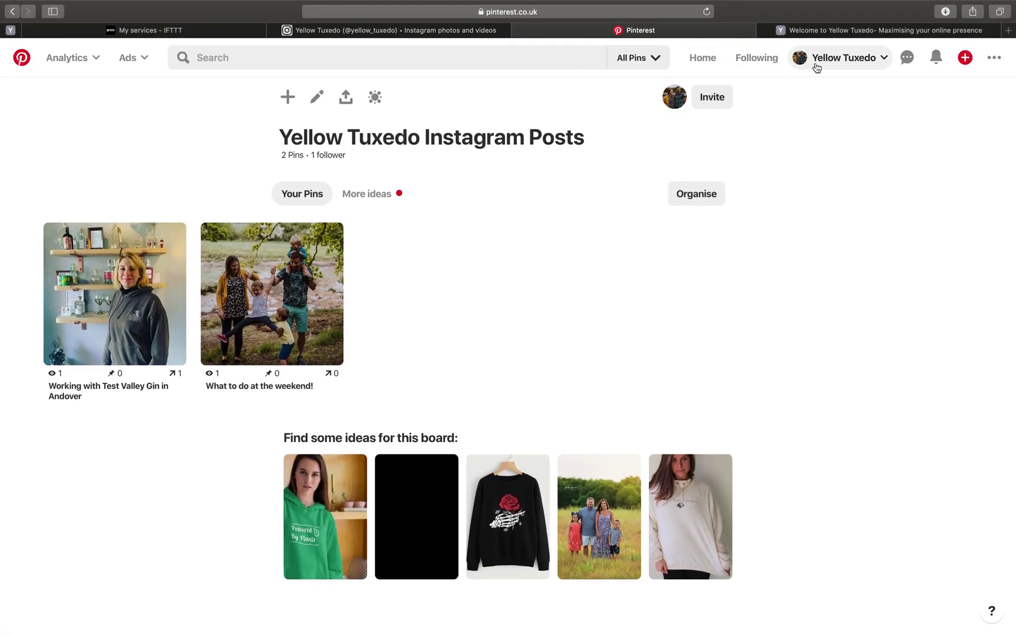
click(838, 59)
click(884, 125)
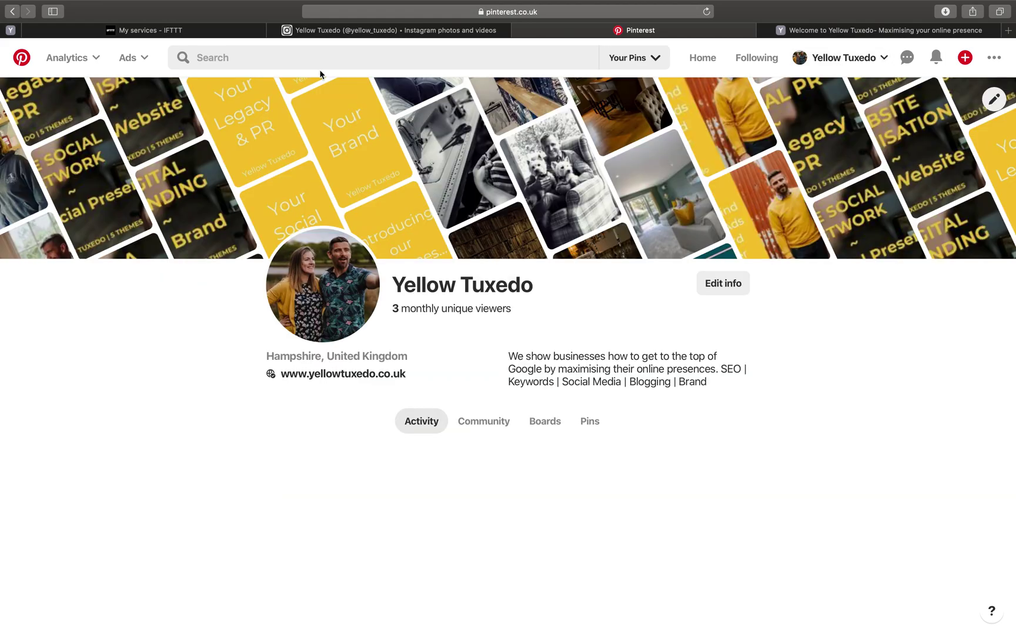
click(175, 30)
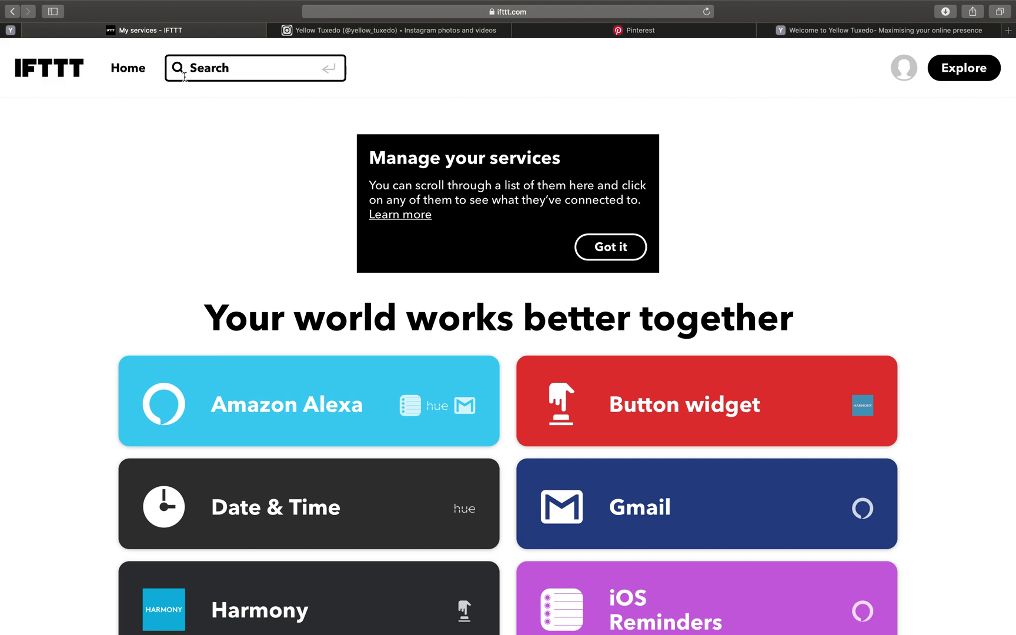
- Search IFTTT connections for 'pinterest' and scroll down to the Sync your new Instagrams card
click(195, 69)
text(pinterest)
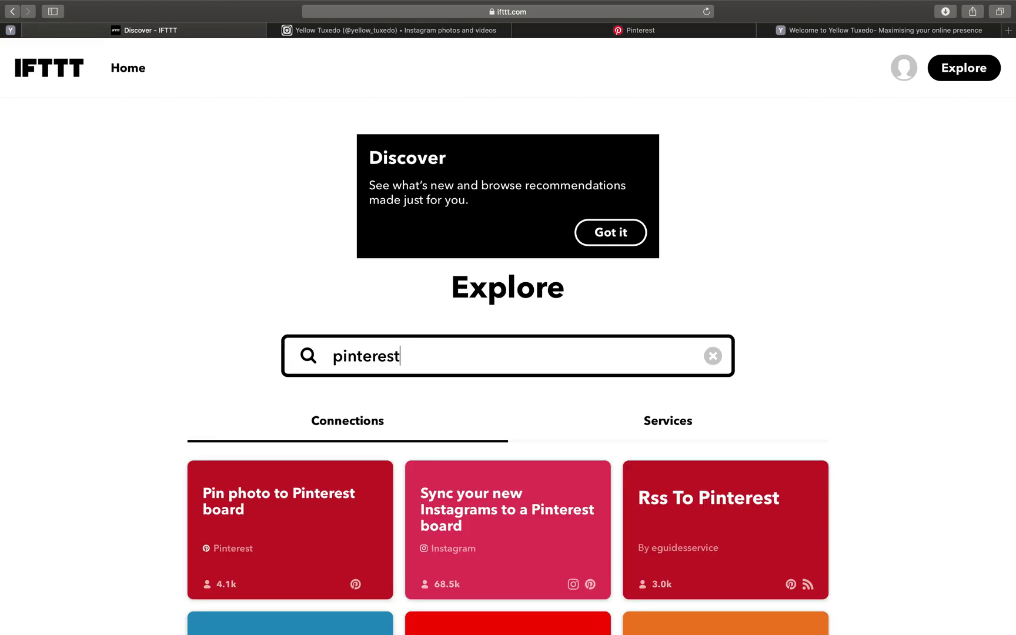
scroll(329, 461, down, 5)
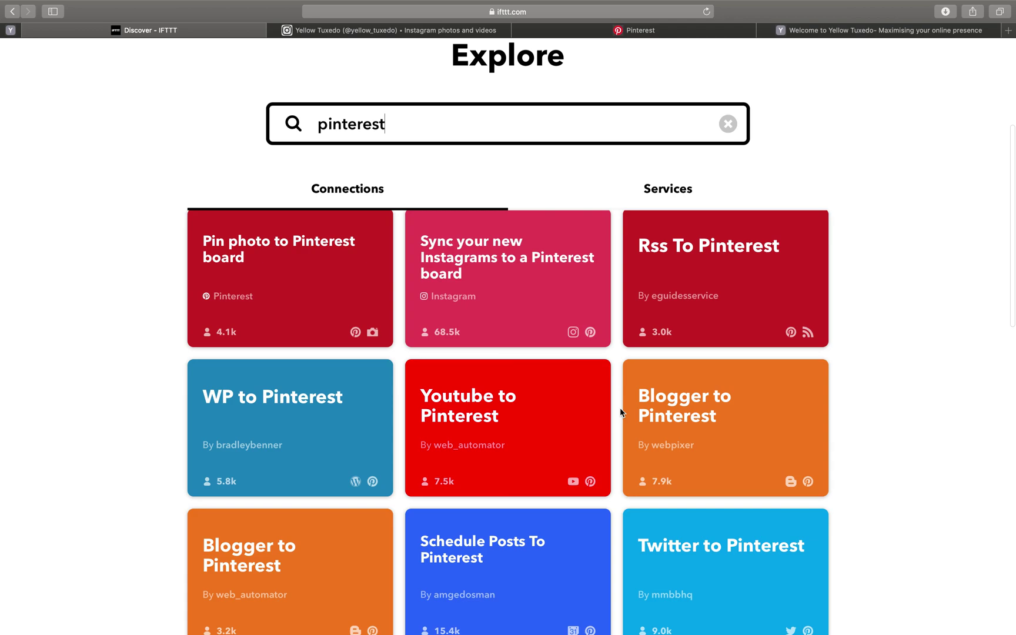
scroll(620, 409, down, 6)
scroll(620, 411, down, 7)
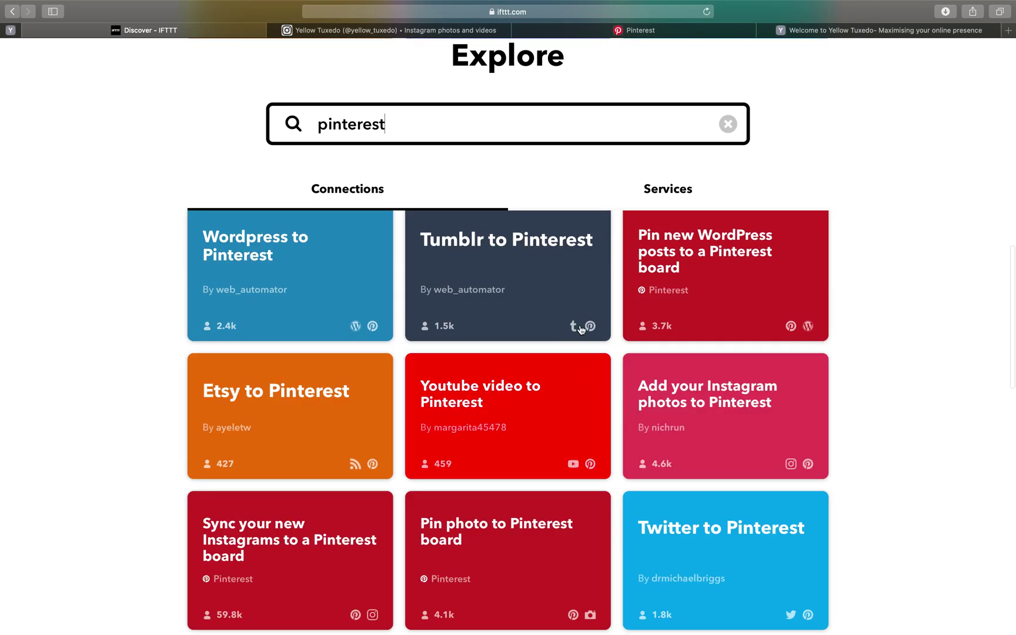
scroll(487, 446, down, 3)
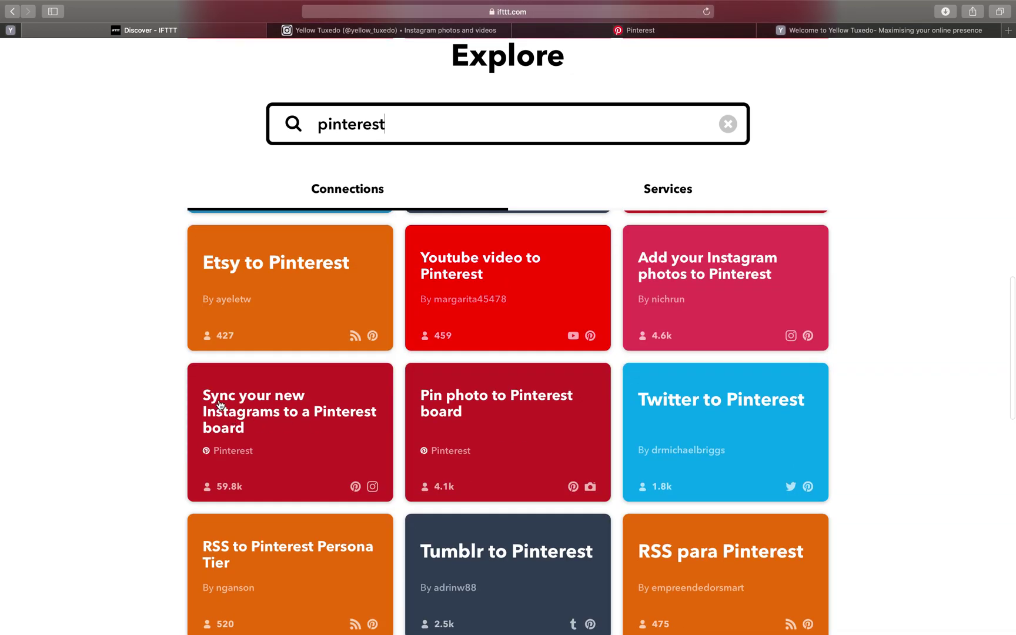
- Open the Sync your new Instagrams to a Pinterest board applet, connect it, and authorise Pinterest
click(263, 432)
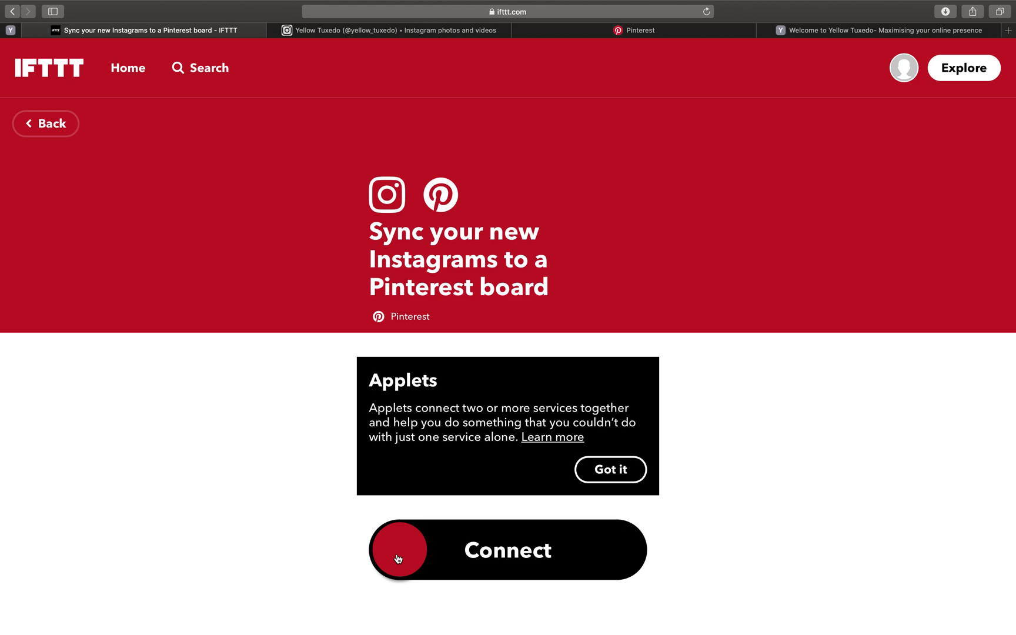
click(398, 559)
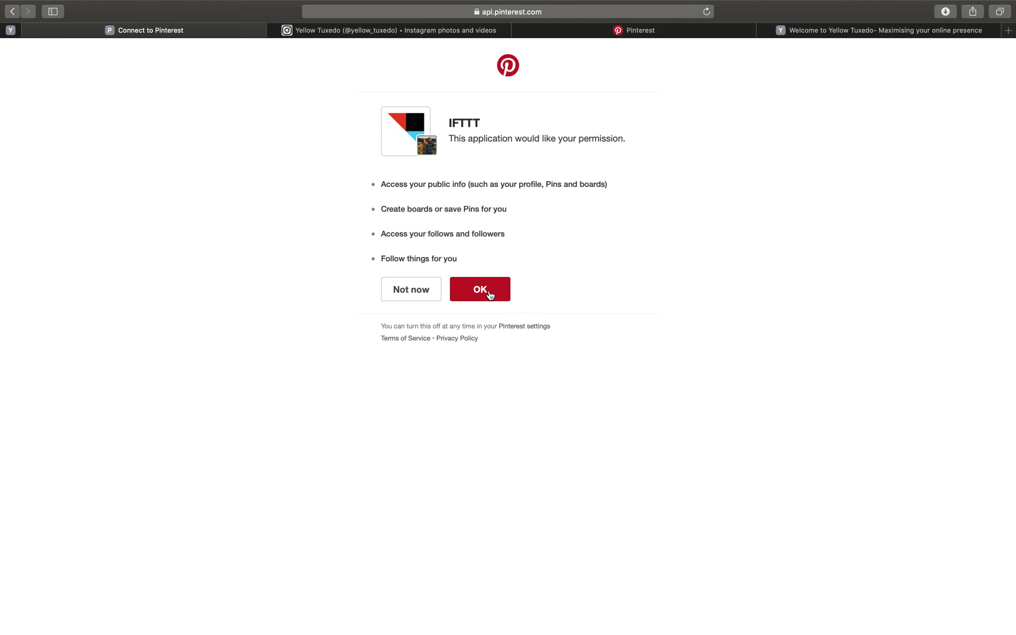
click(489, 293)
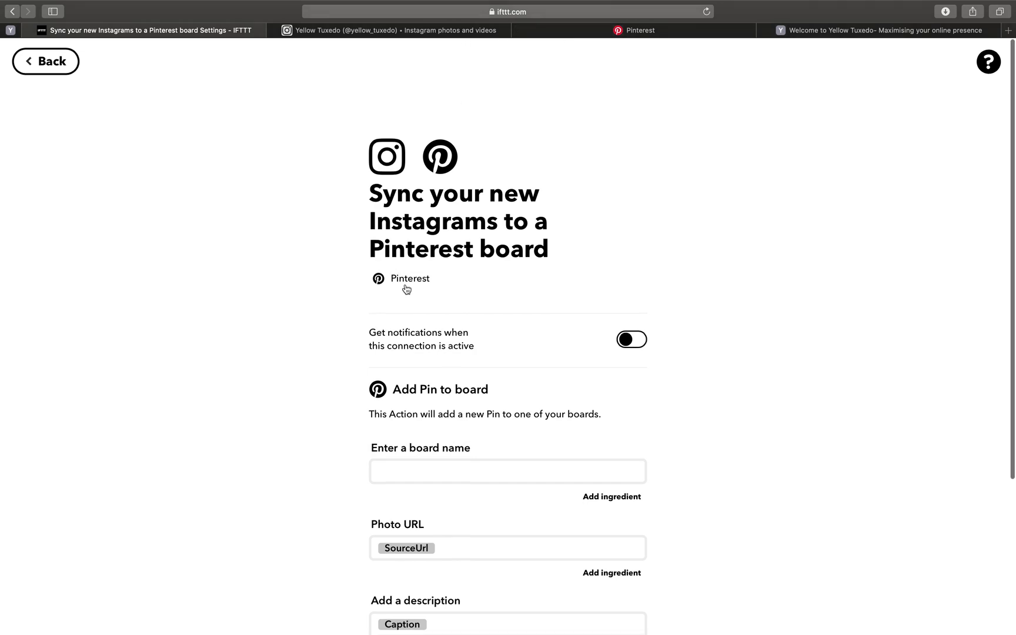
- Set the board name to 'Yellow Tuxedo Instagram Posts' and save the applet
scroll(404, 288, down, 3)
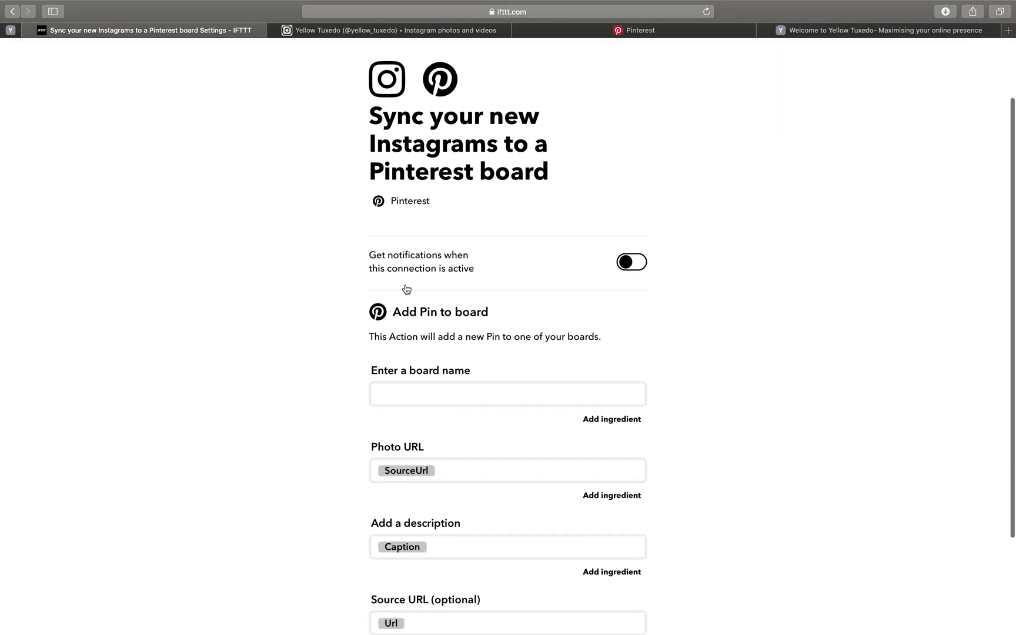
click(431, 375)
text(Yellow Tuxedo)
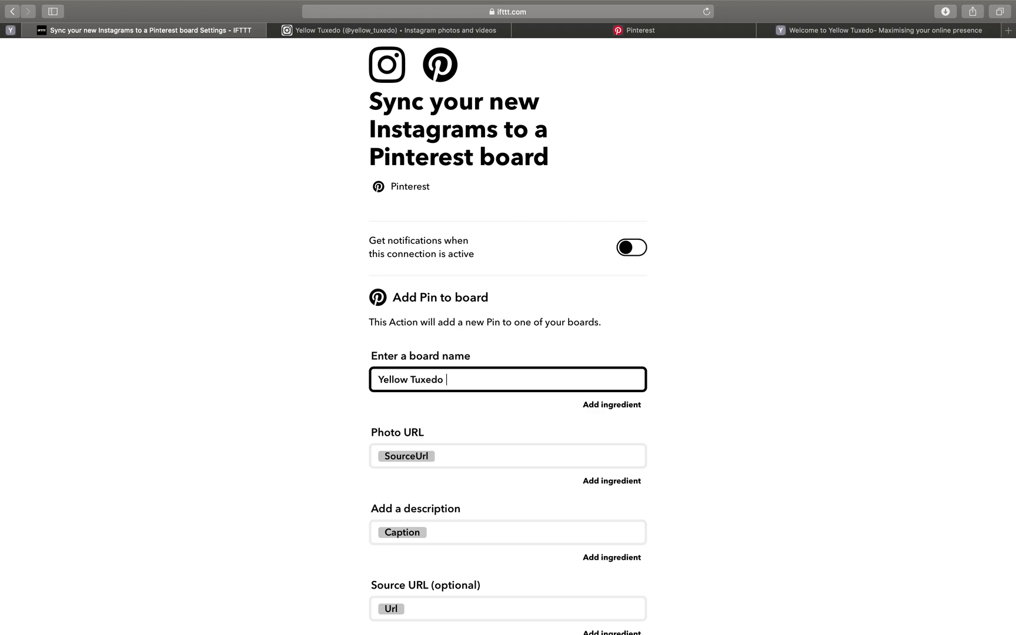
text( Instagram Posts)
scroll(461, 494, down, 2)
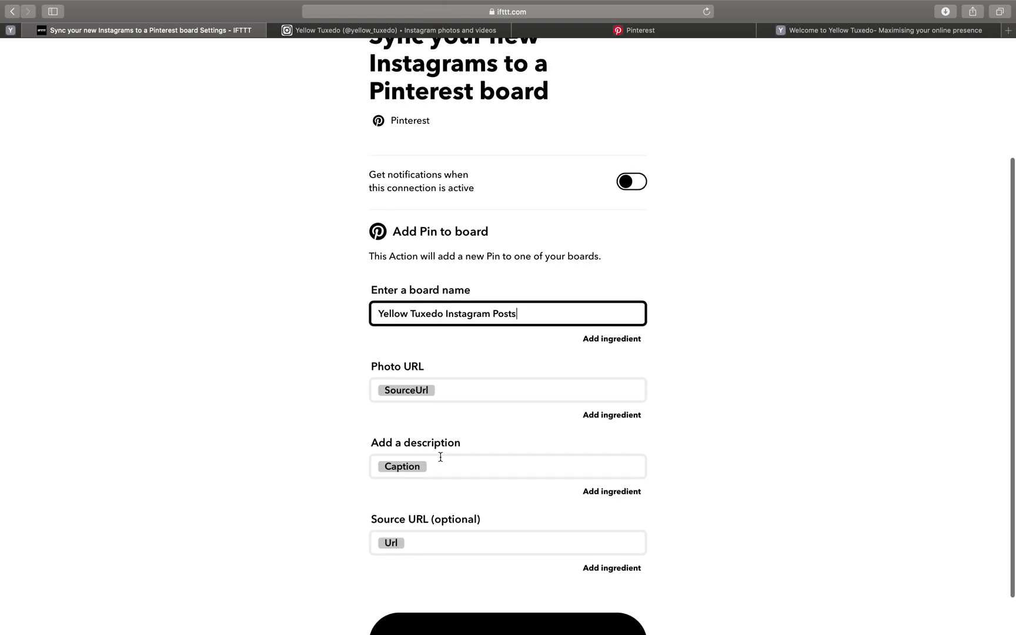
scroll(440, 460, down, 2)
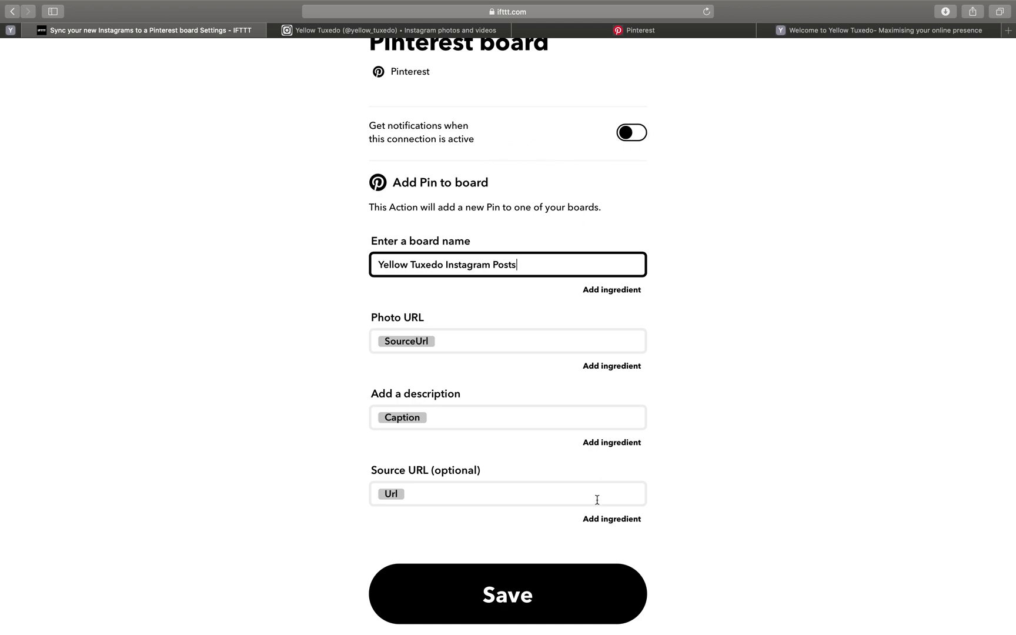
click(523, 596)
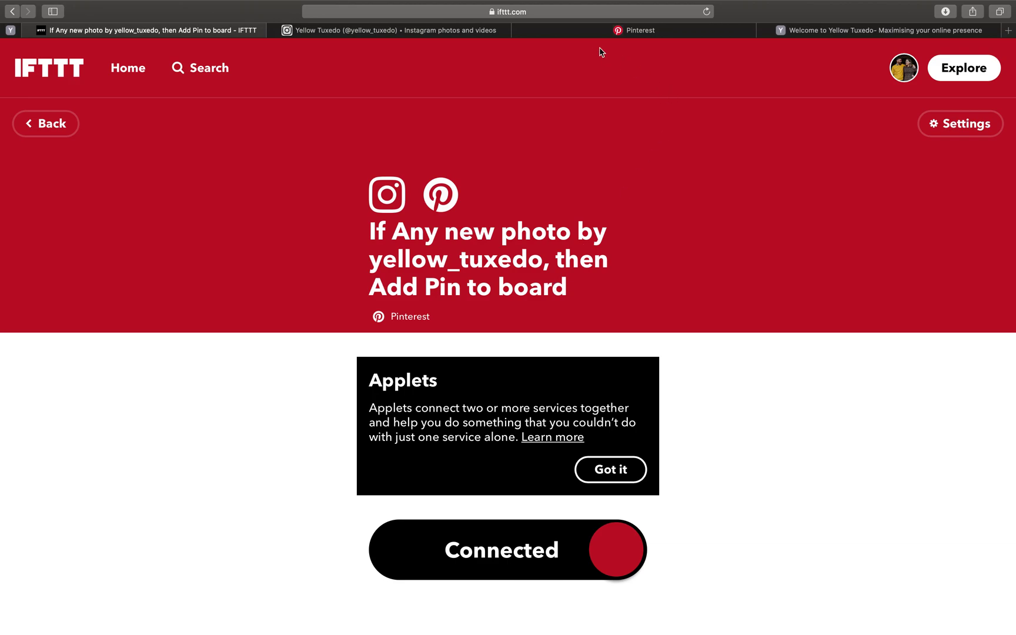
- Check the yellow_tuxedo Instagram posts, then open the Yellow Tuxedo Instagram Posts board on Pinterest
click(478, 33)
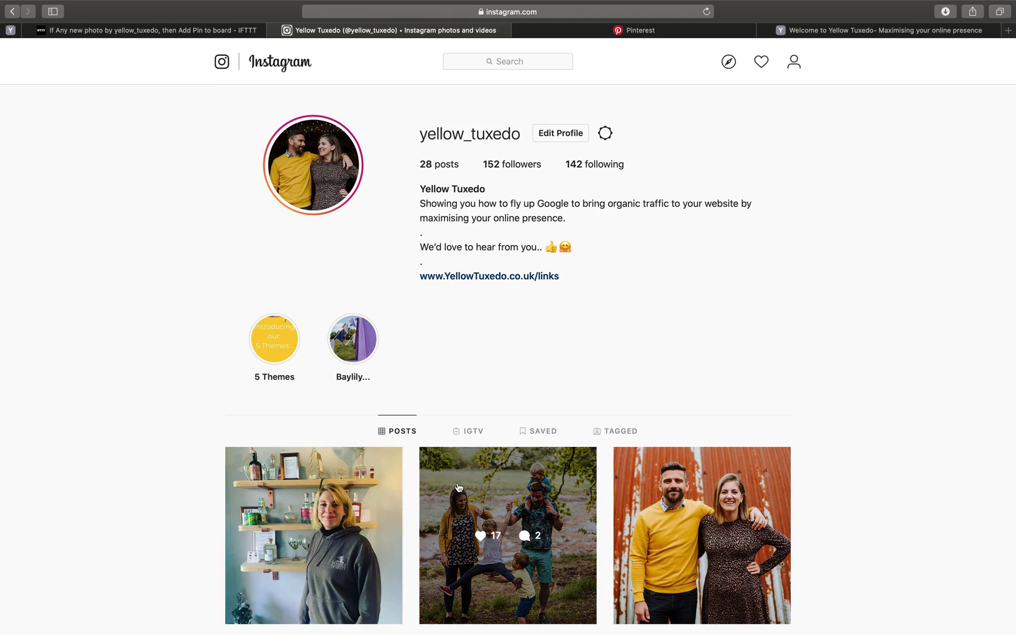
click(574, 31)
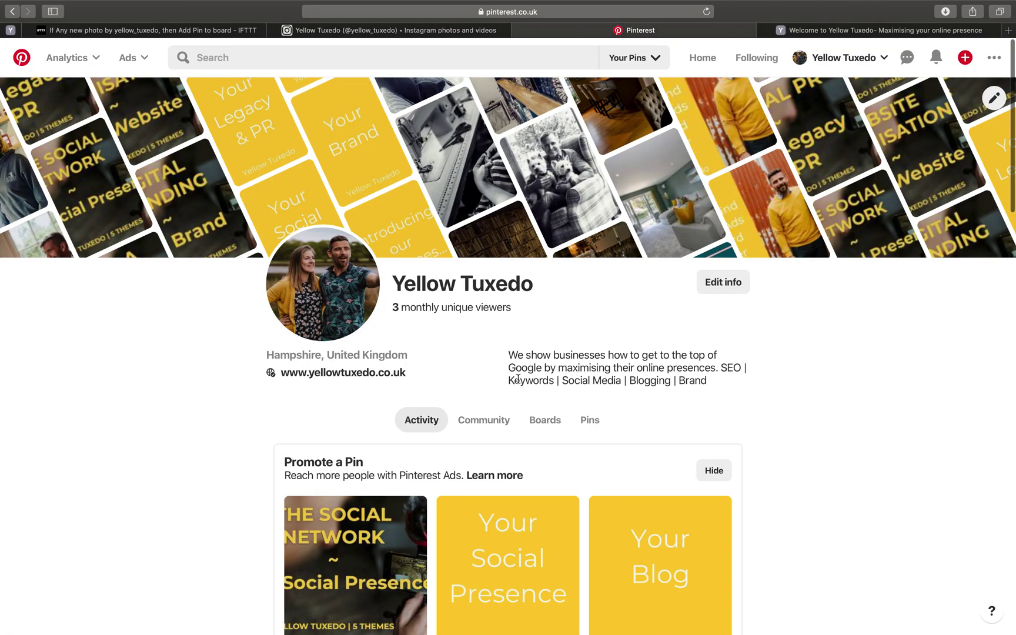
scroll(529, 306, down, 10)
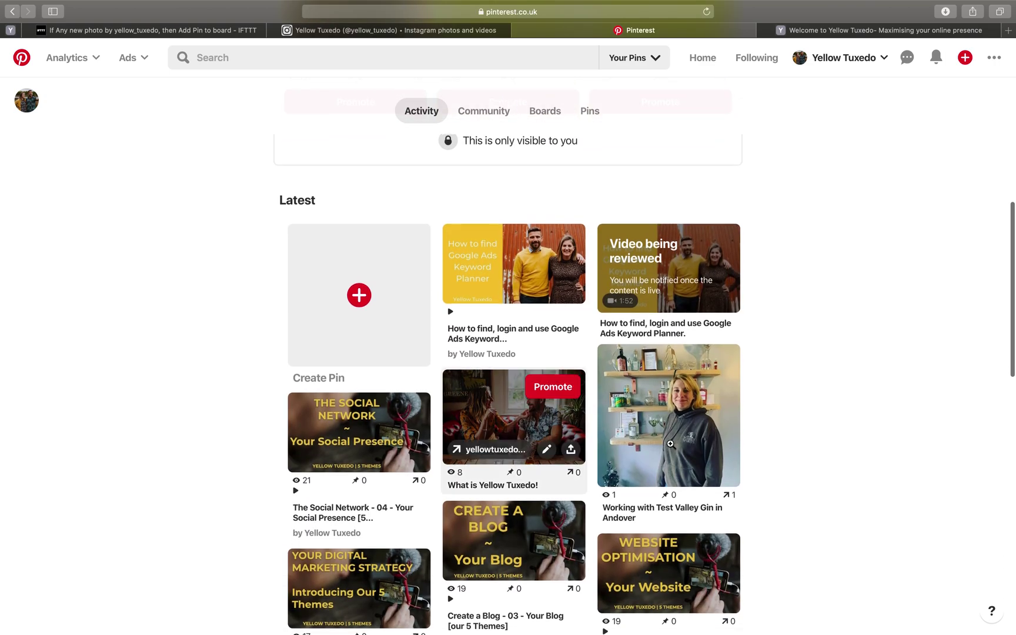
scroll(625, 361, up, 3)
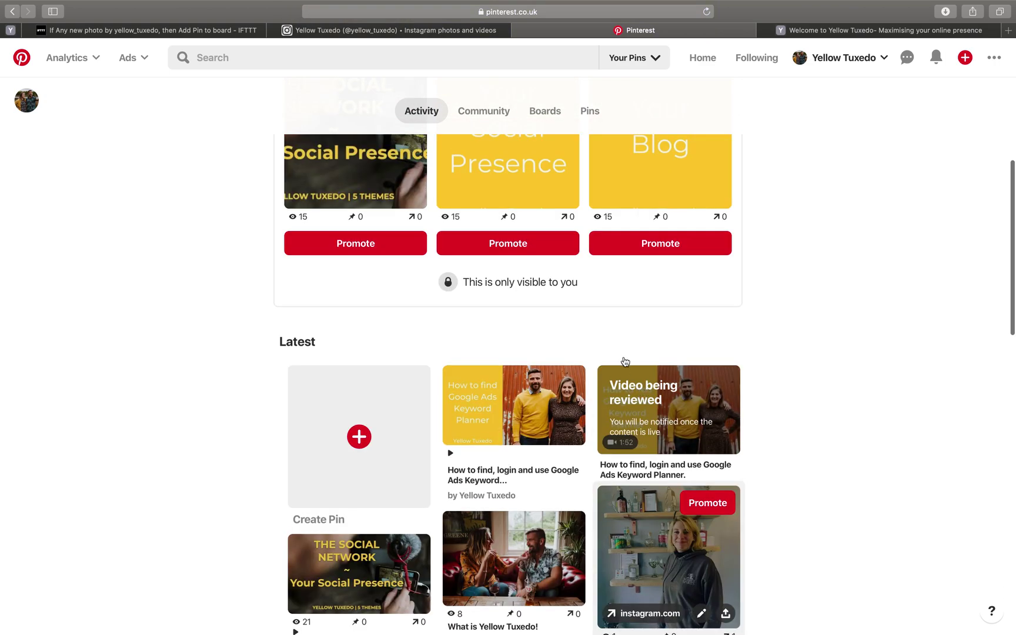
click(545, 110)
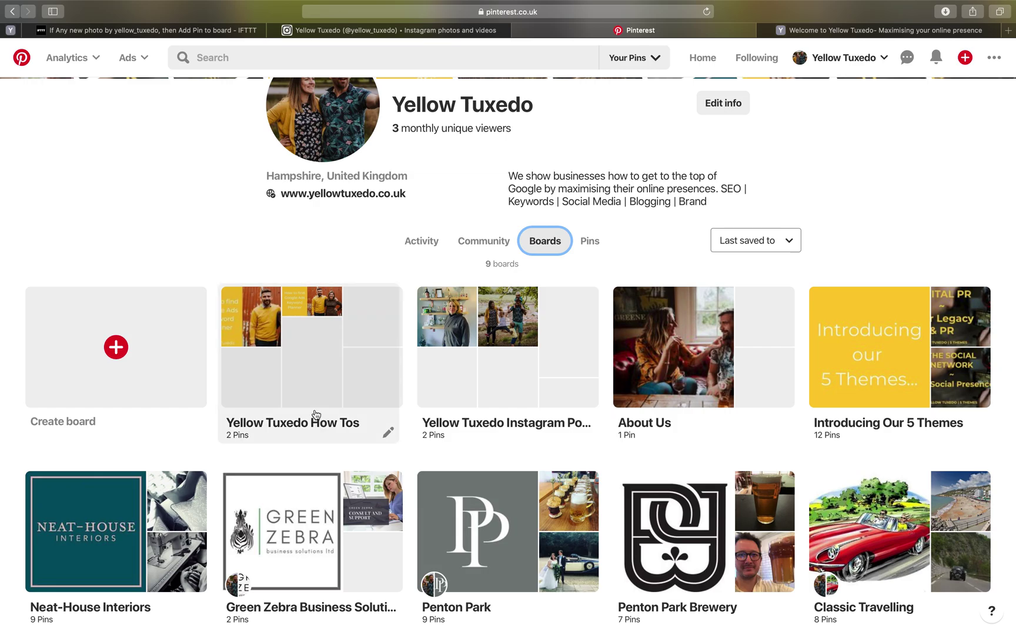
click(464, 323)
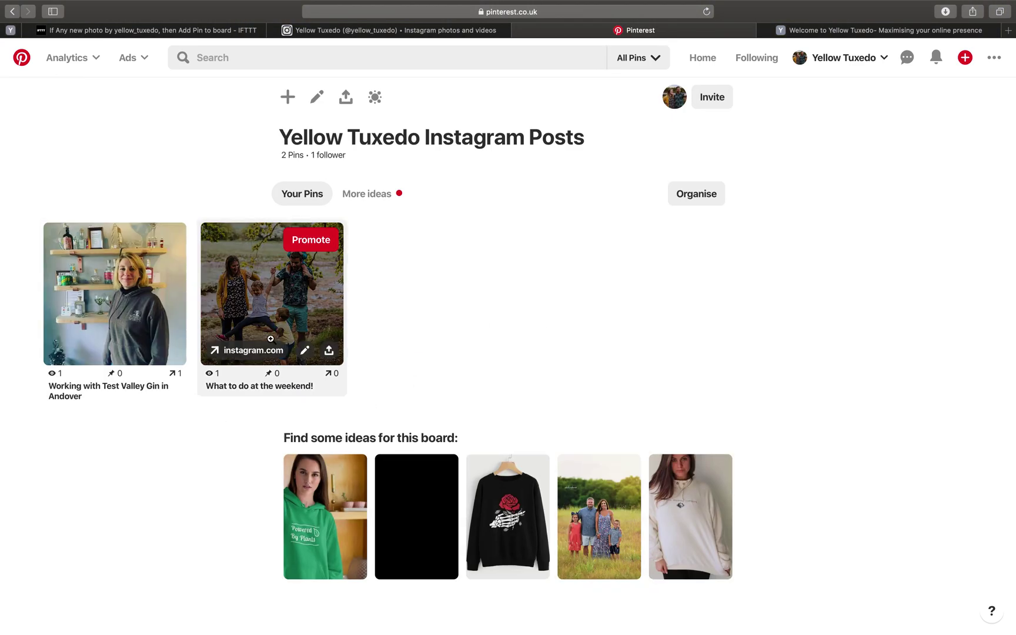
mouse_move(305, 351)
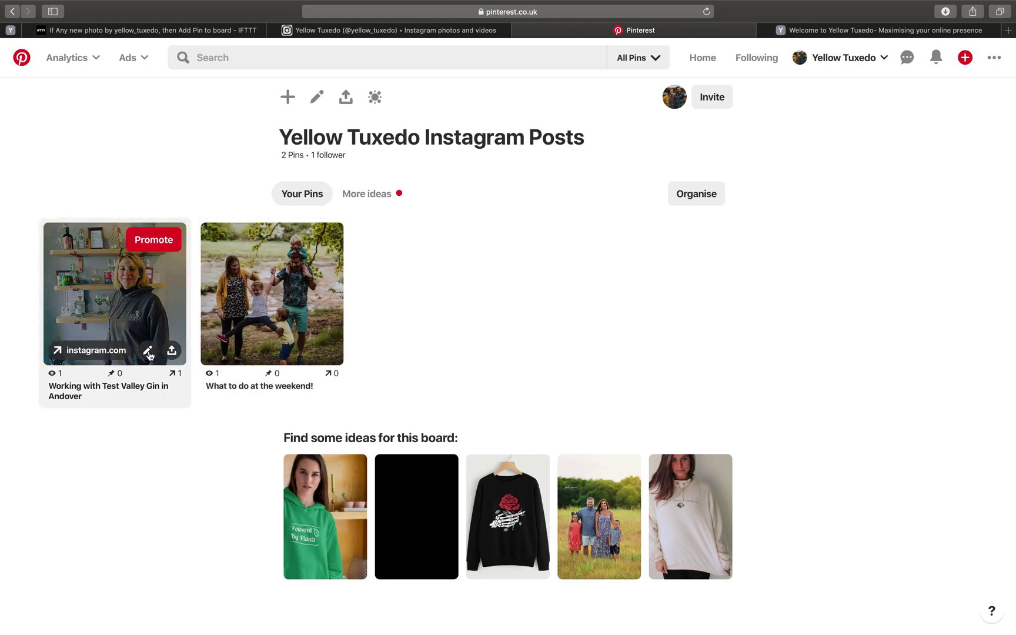
click(148, 351)
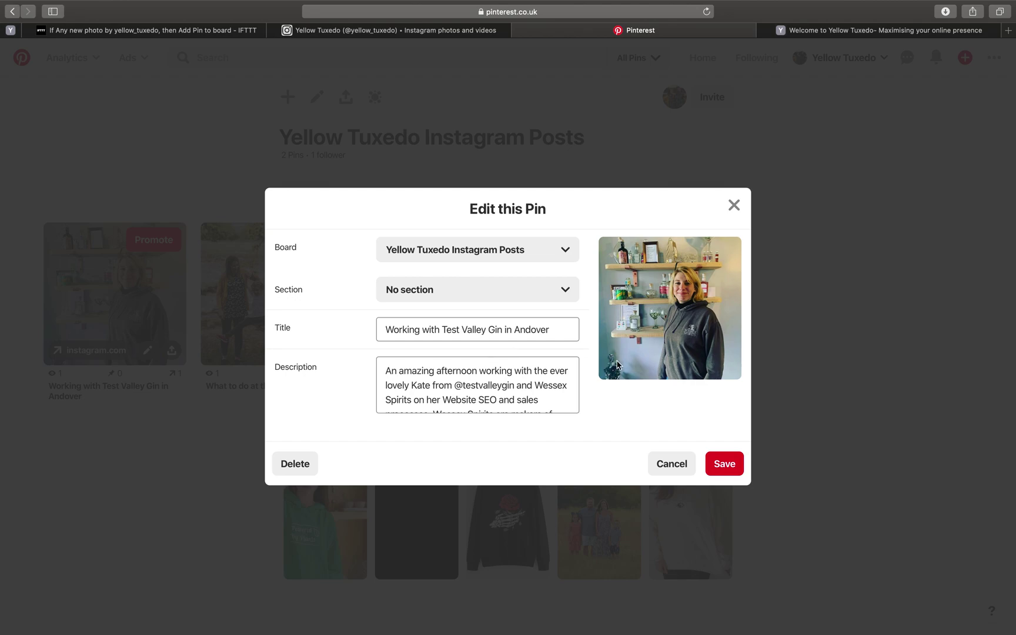
click(726, 464)
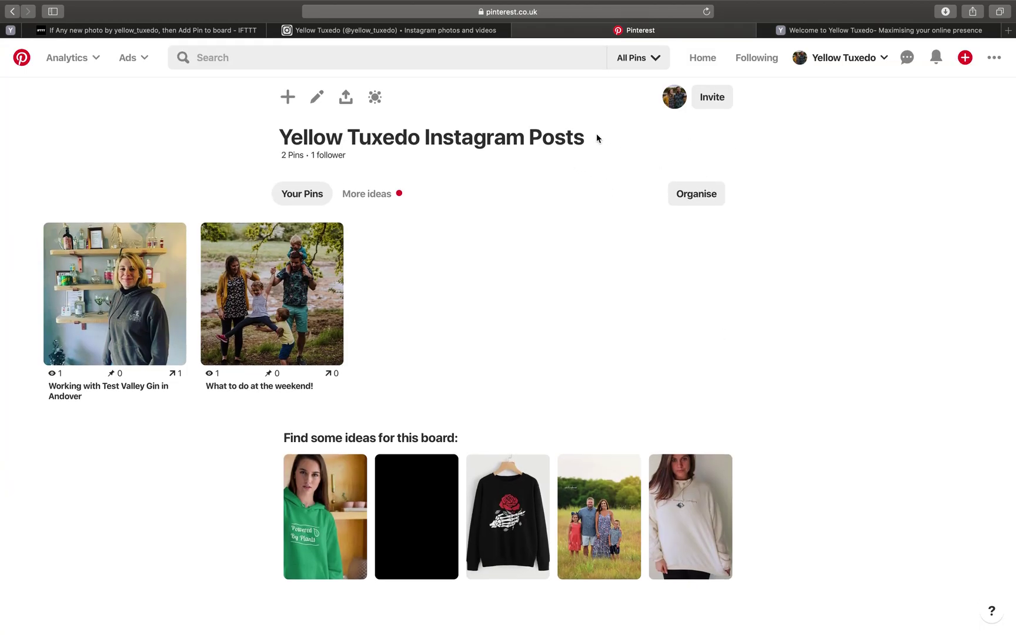